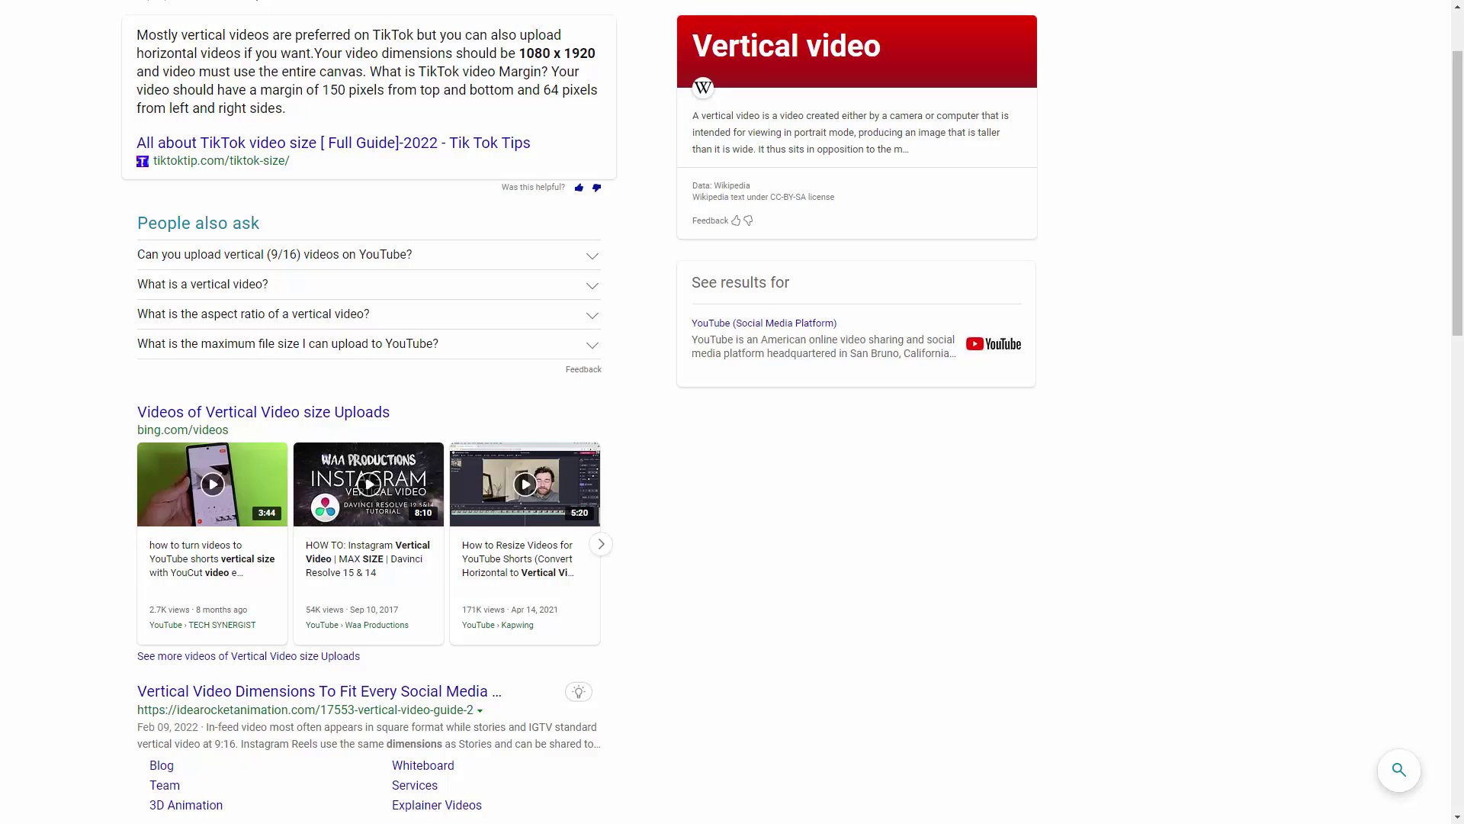
scroll(91, 356, down, 4)
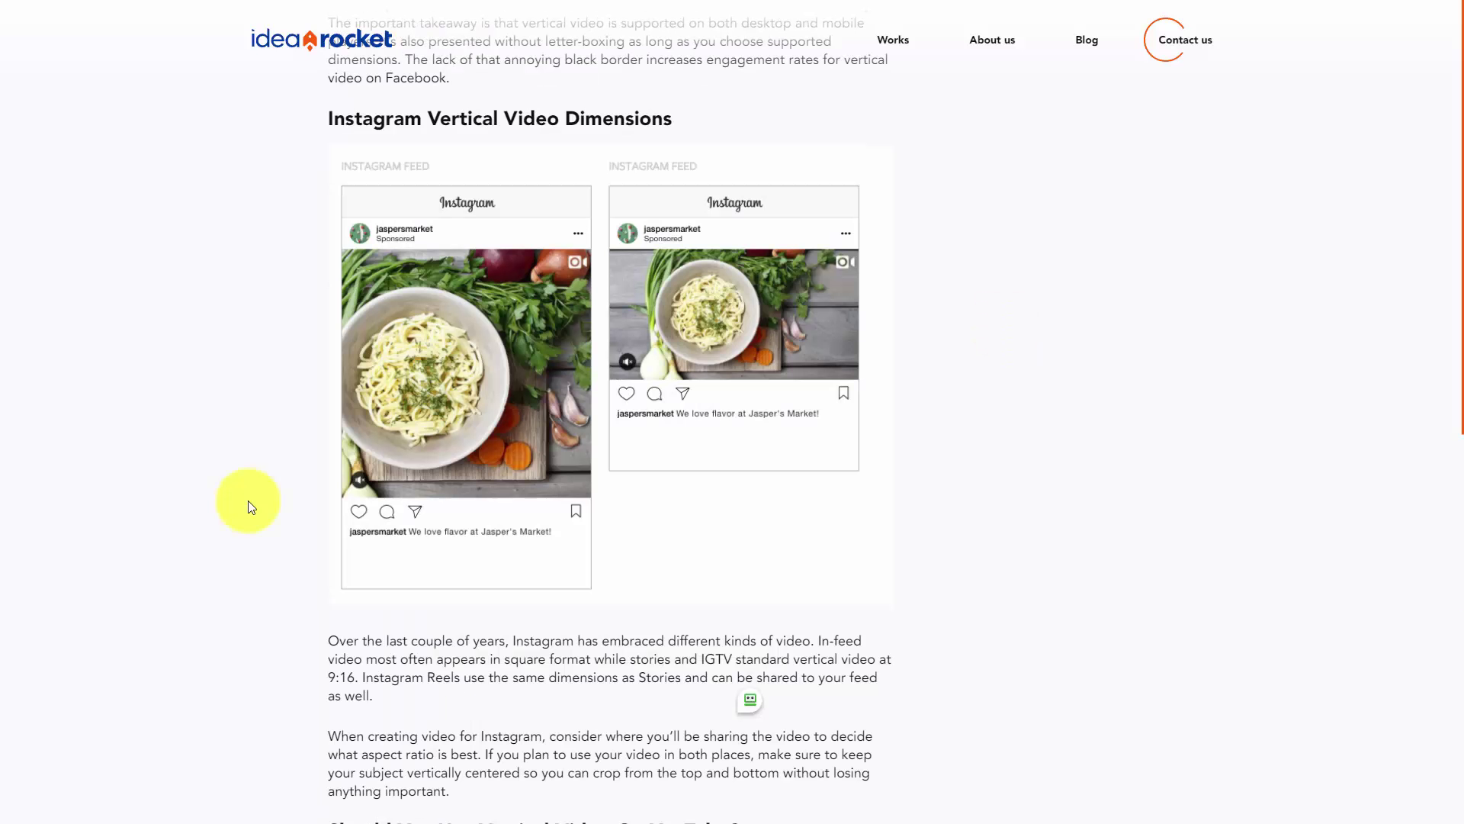
scroll(249, 499, up, 5)
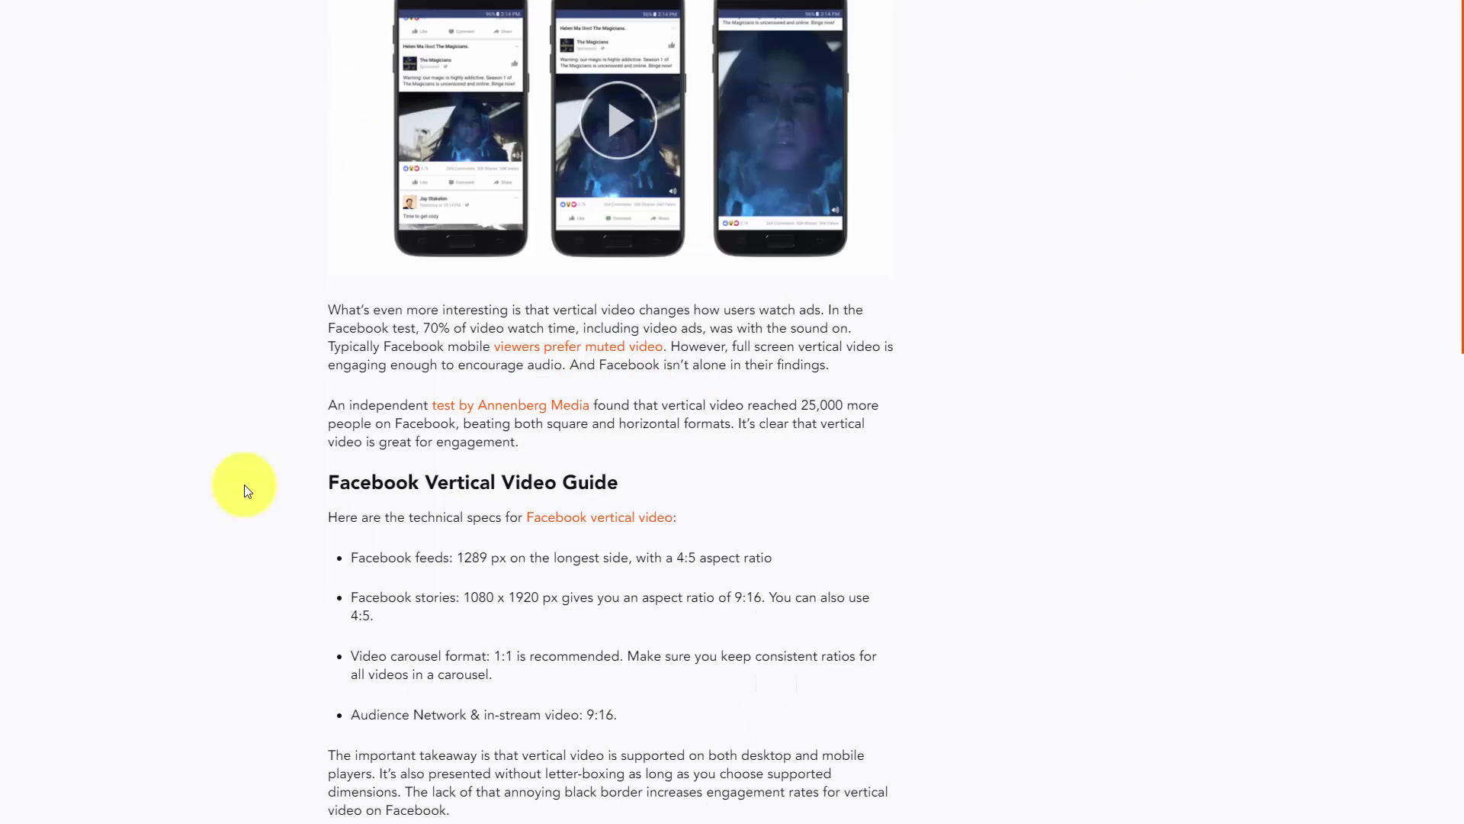
scroll(244, 491, down, 6)
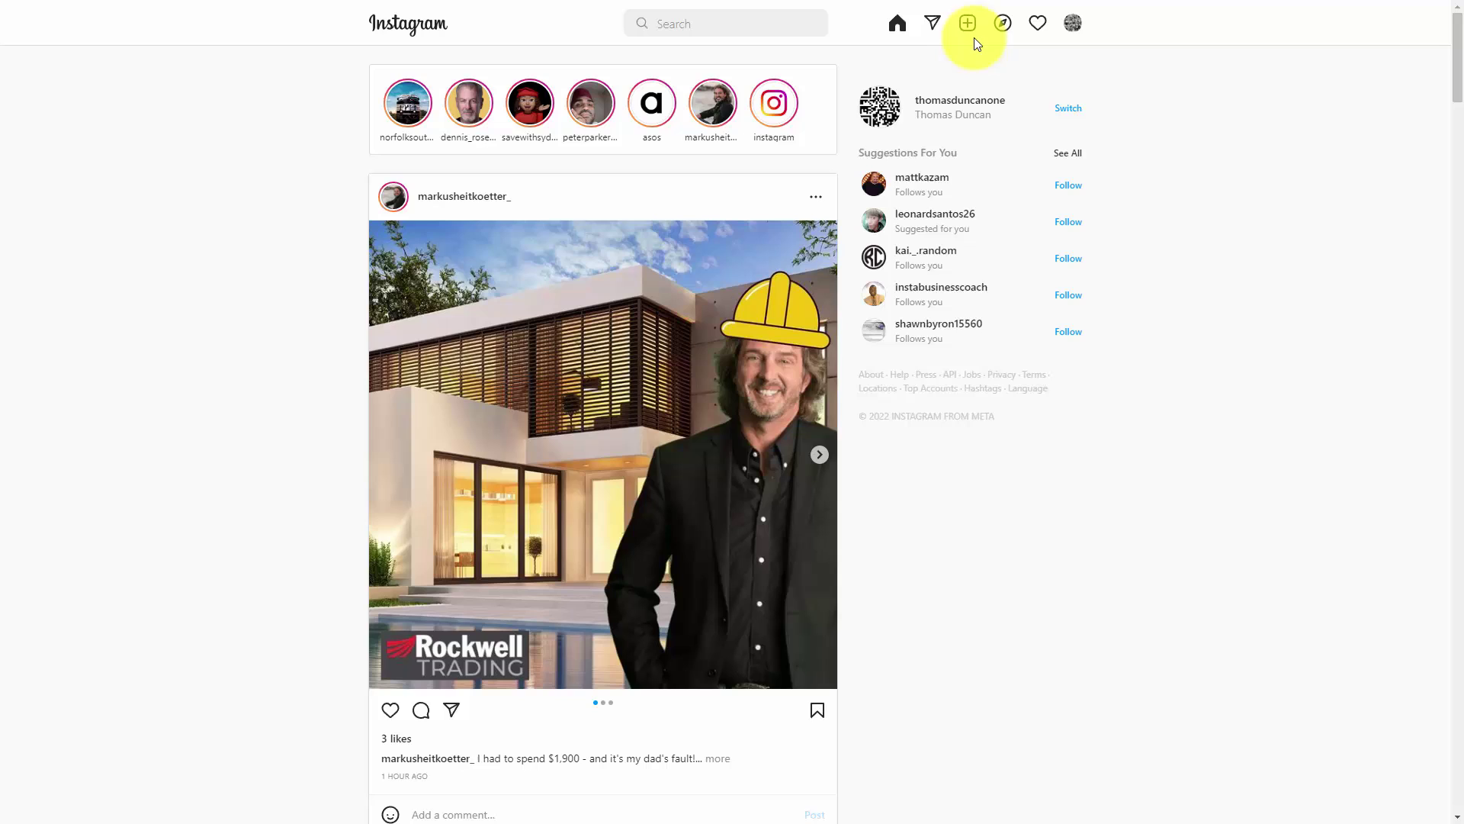
- Start a new Instagram post and choose to upload a video from the computer
click(966, 25)
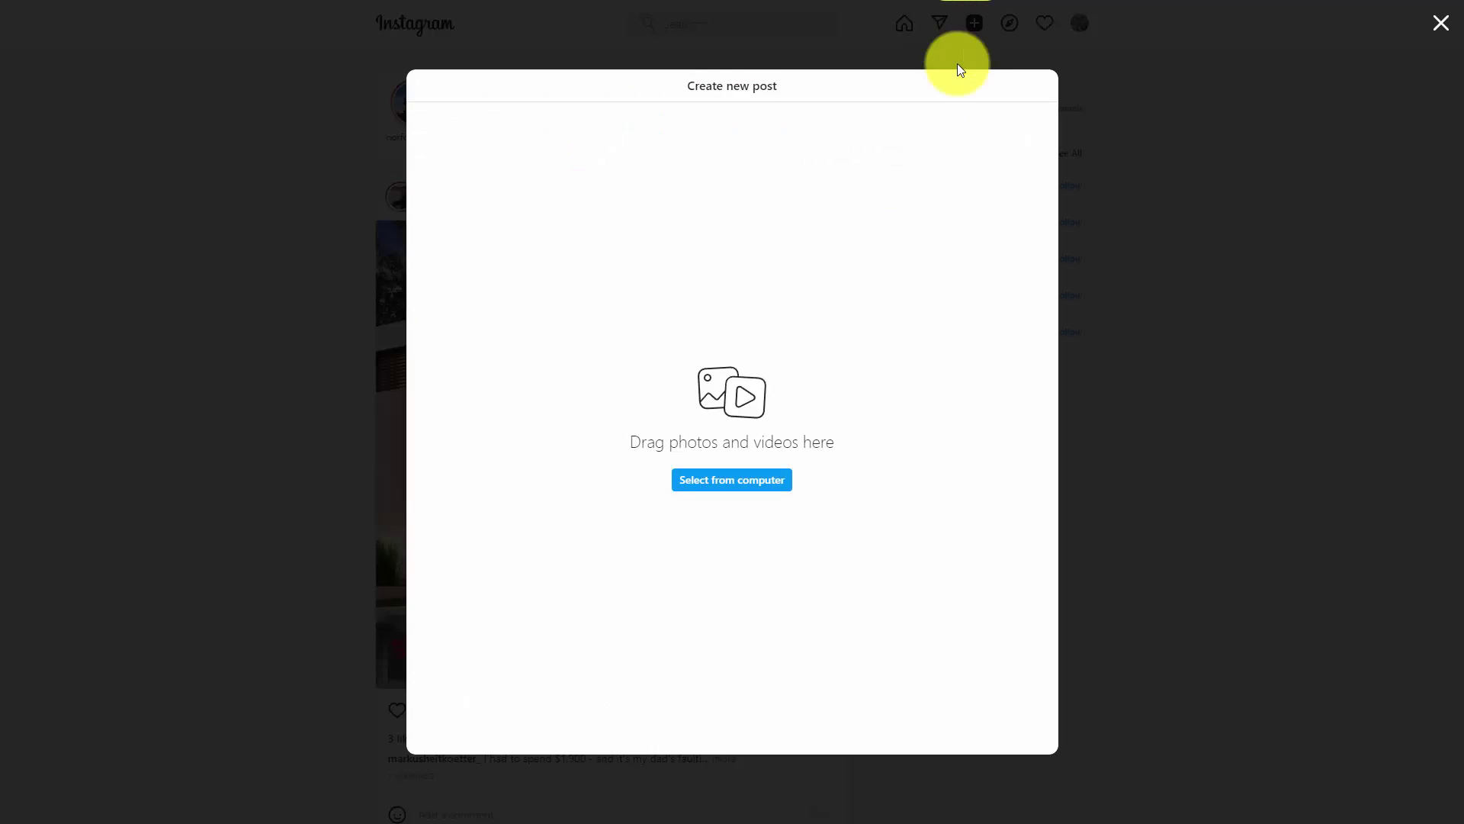
click(715, 485)
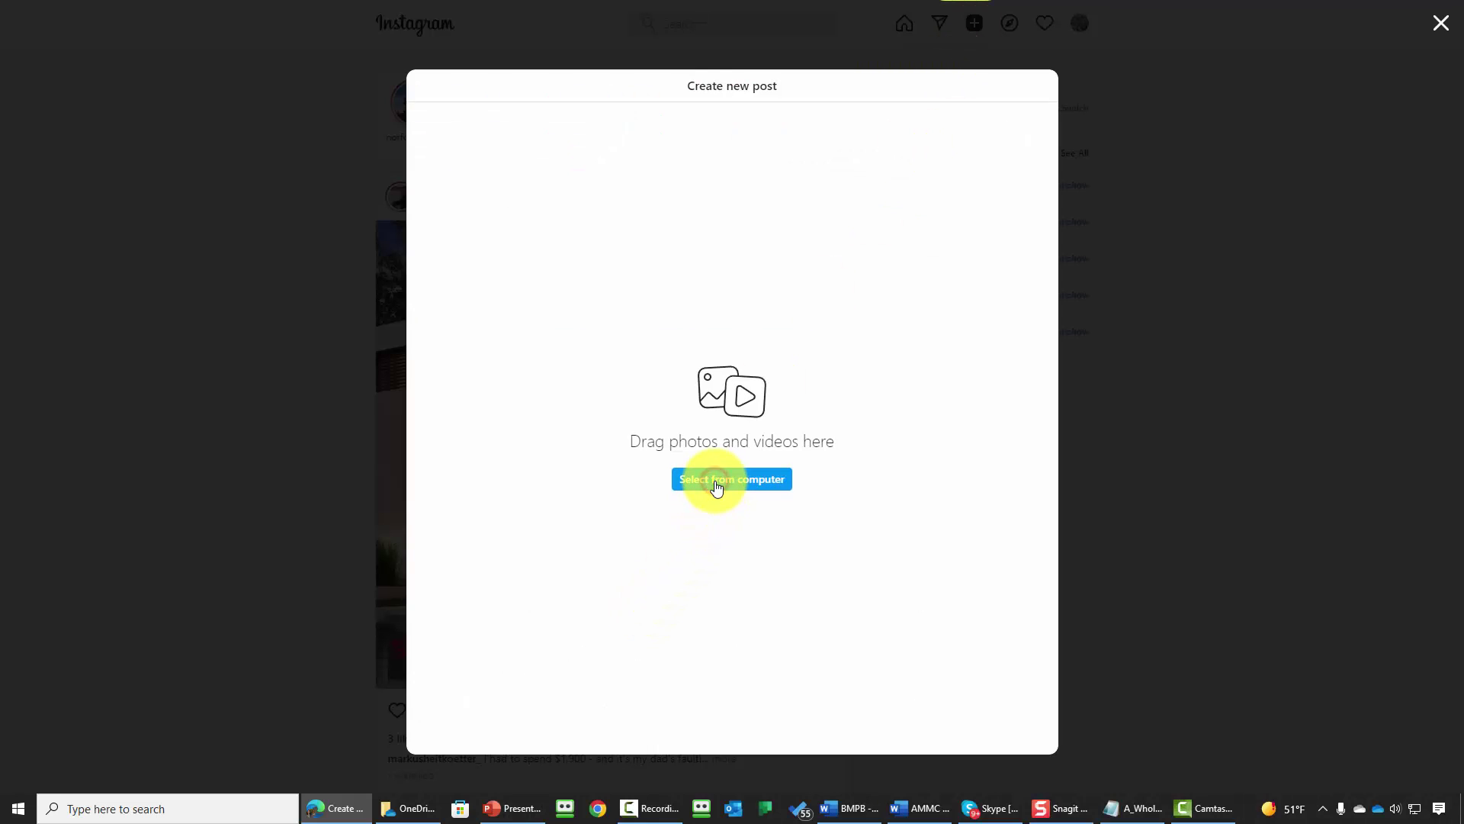